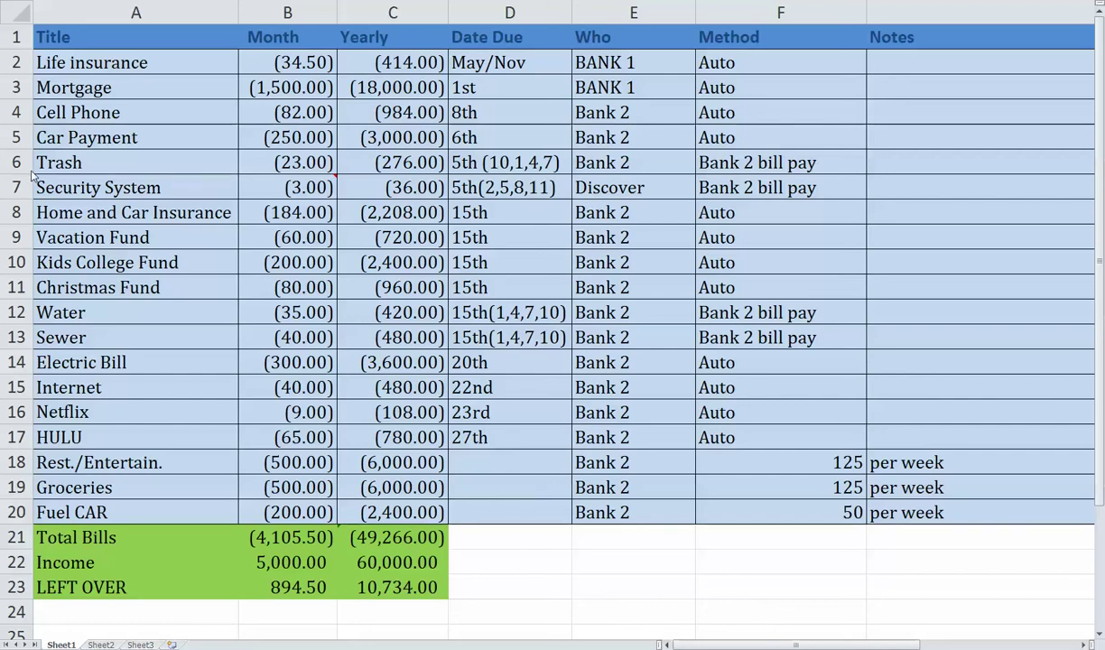
Review the first bill titles in column A, from Life insurance to Security System, and return to Life insurance.
left_click(121, 59)
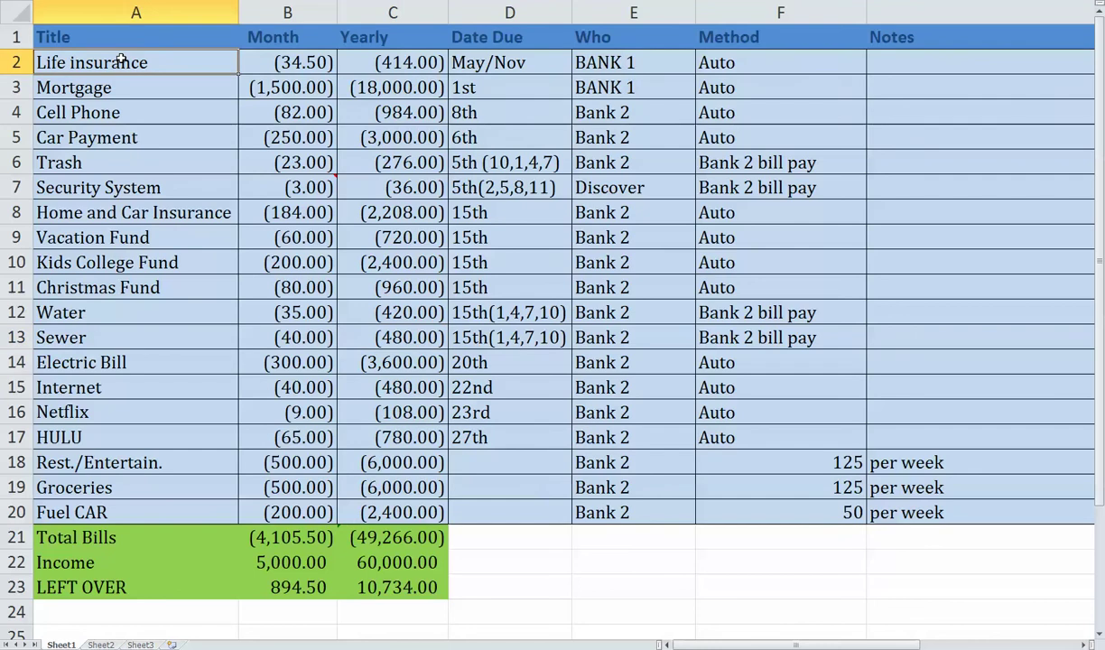
key("Down")
key("Down")
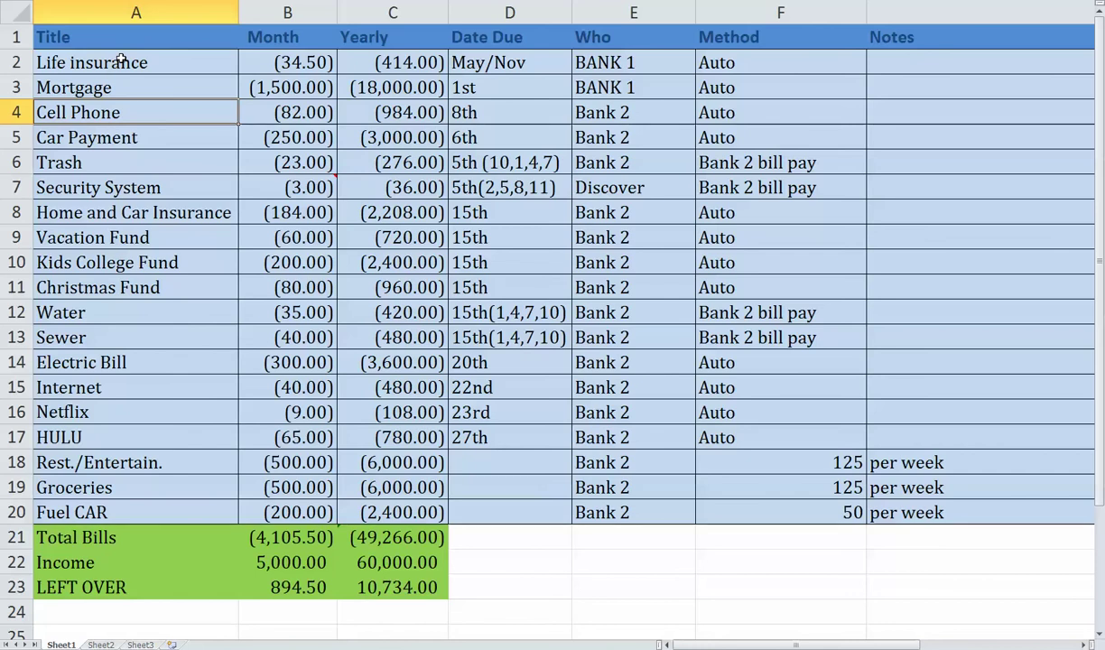
key("Down")
key("Down")
key("Down")
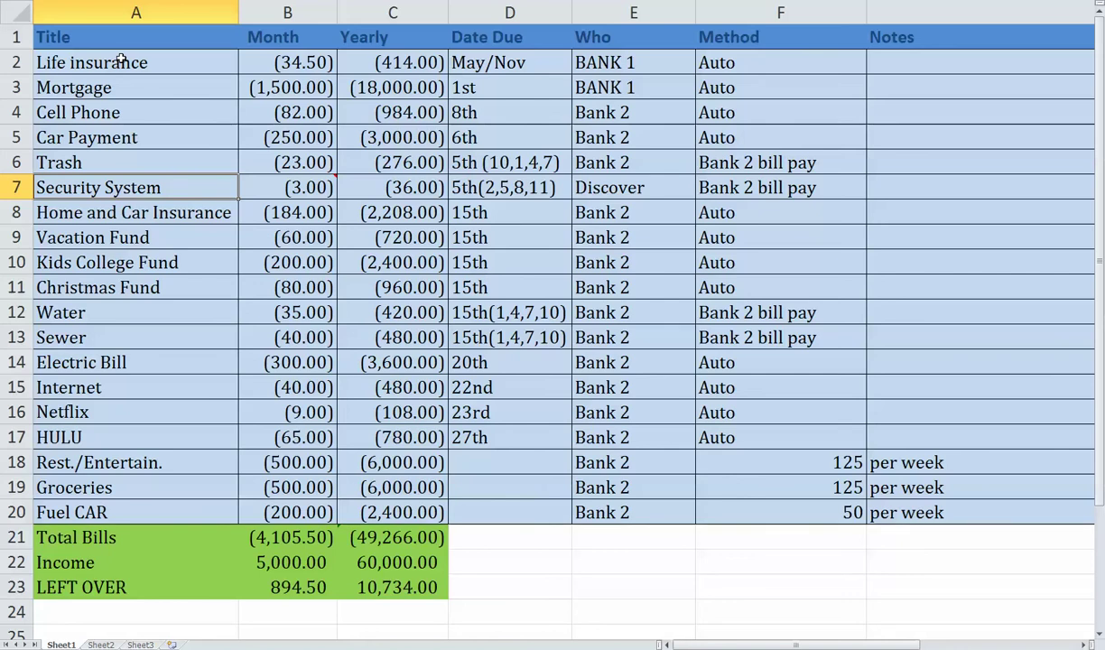
key("Up")
key("Up")
key("Up")
key("Up")
key("Up")
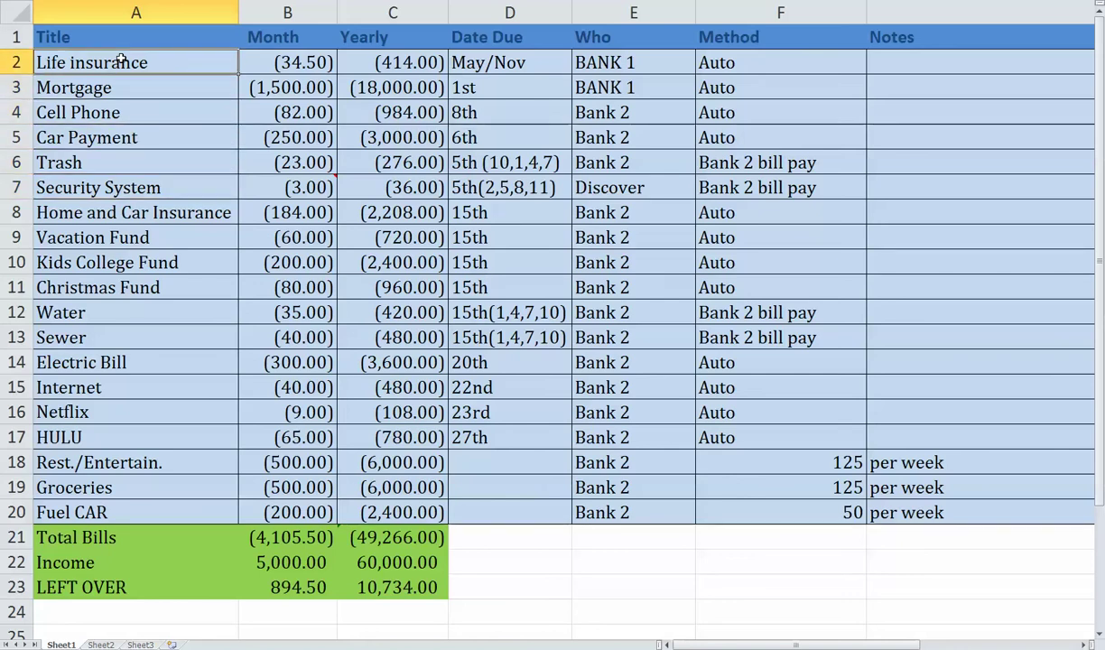
Go through the bill titles in column A from Life insurance down to Netflix.
key("Down")
key("Down")
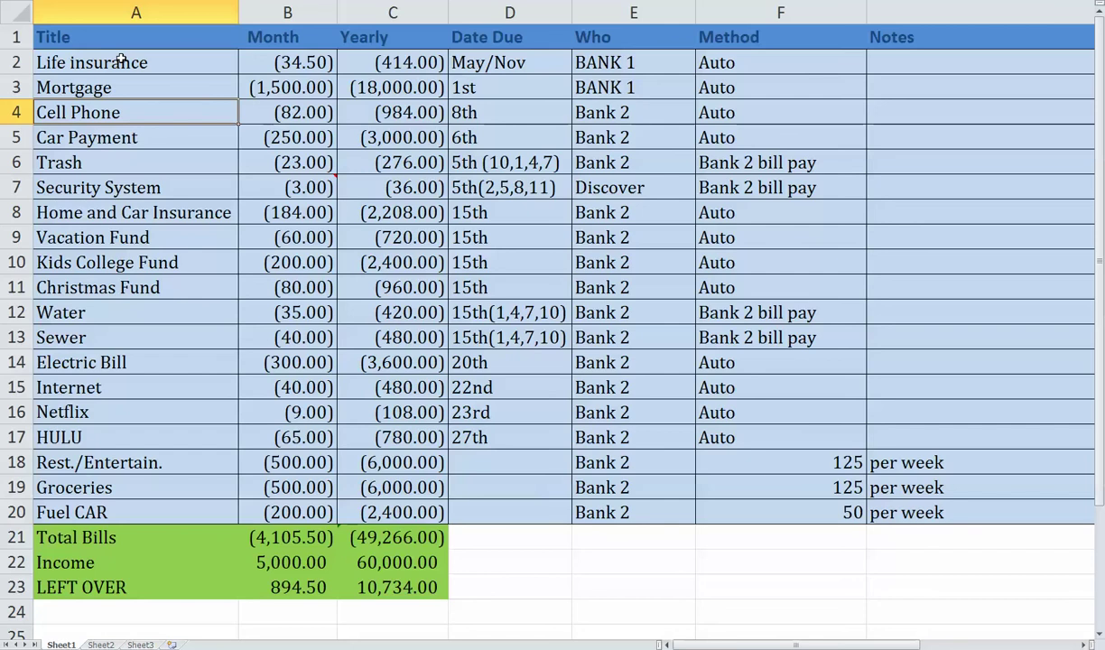
key("Down")
key("Down")
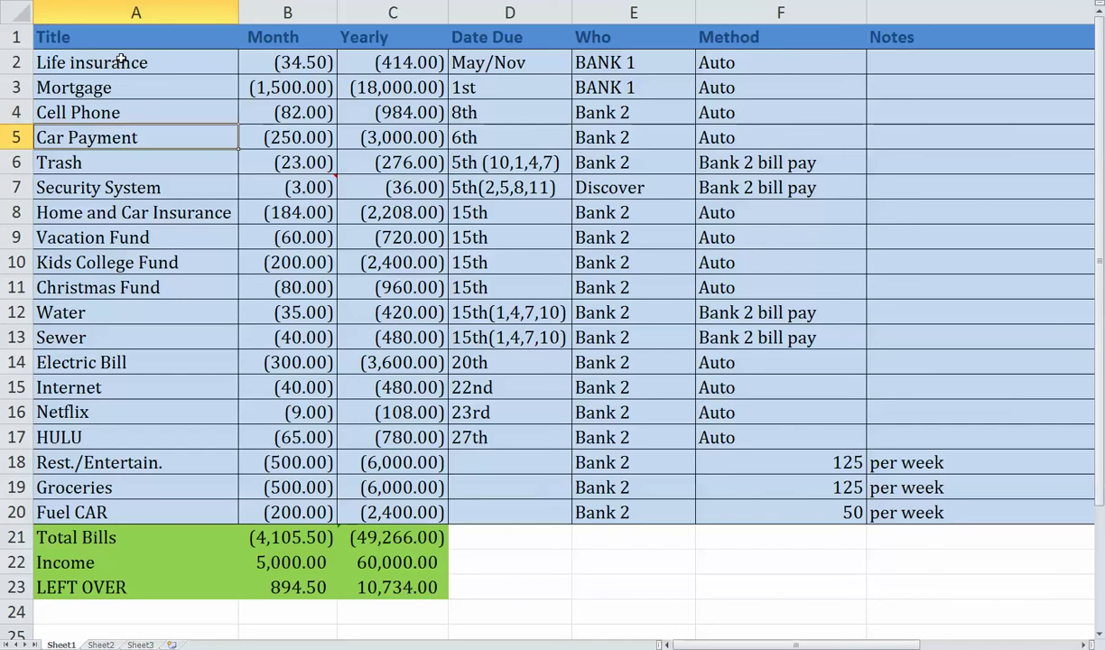
key("Down")
key("Down")
key("Down")
key("Down")
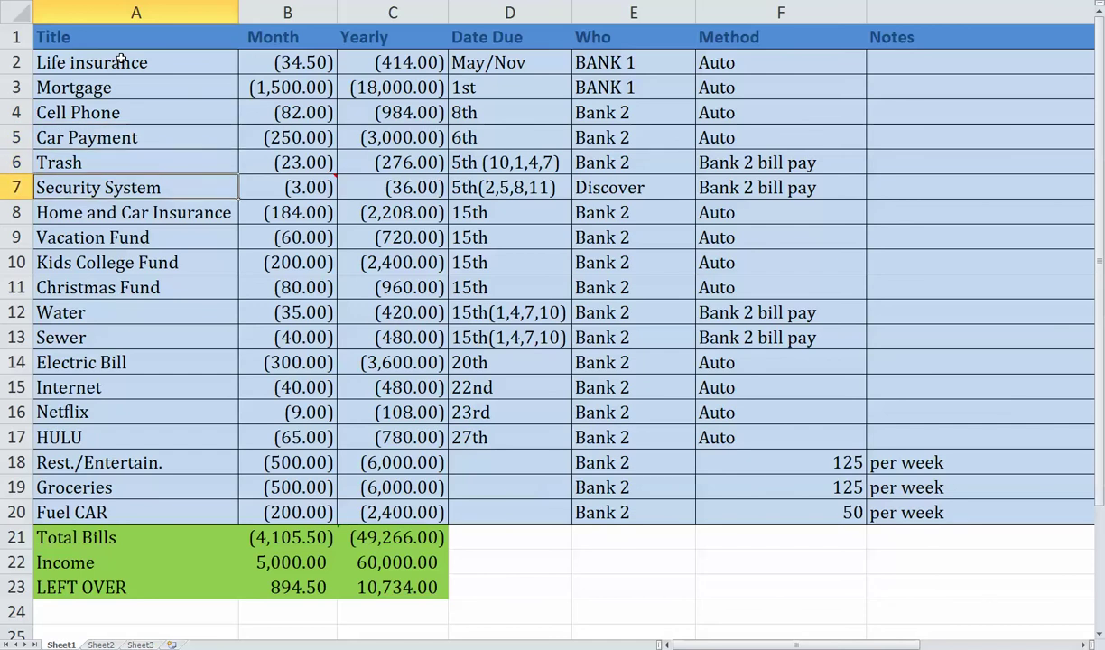
key("Down")
key("Down")
key("Down")
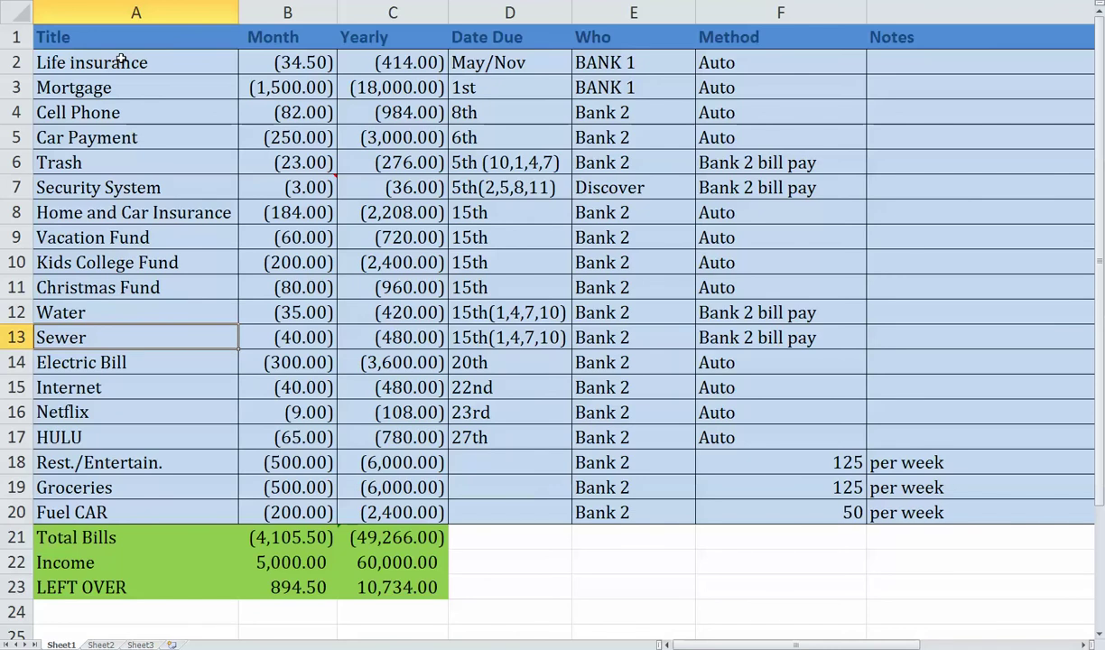
key("Right")
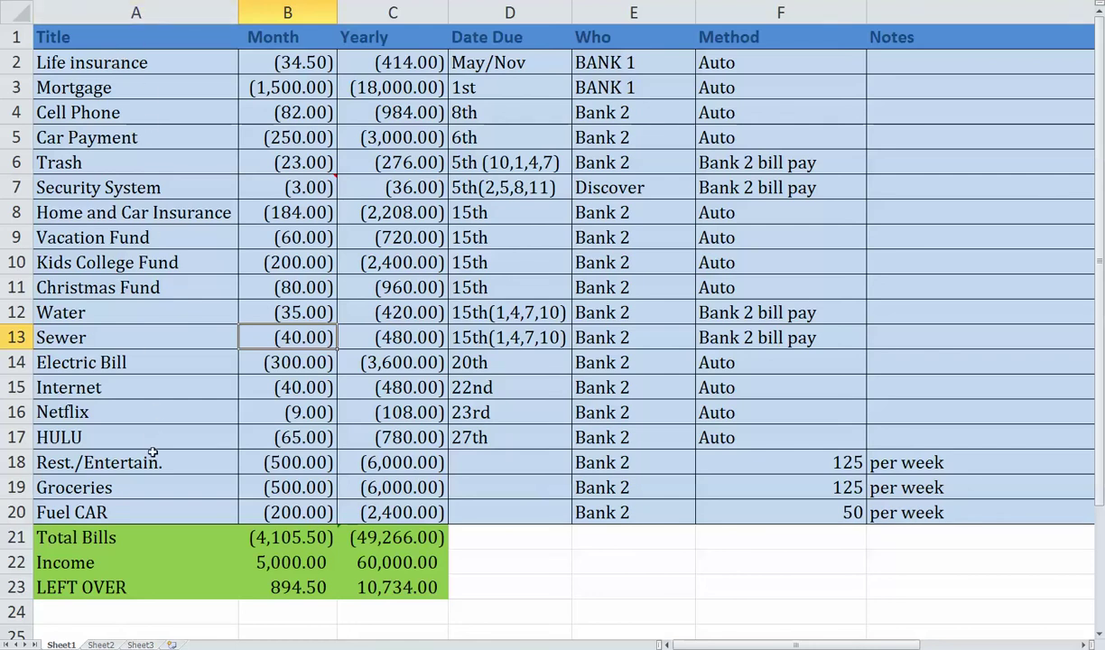
left_click(146, 328)
left_click(147, 366)
left_click(128, 390)
left_click(131, 414)
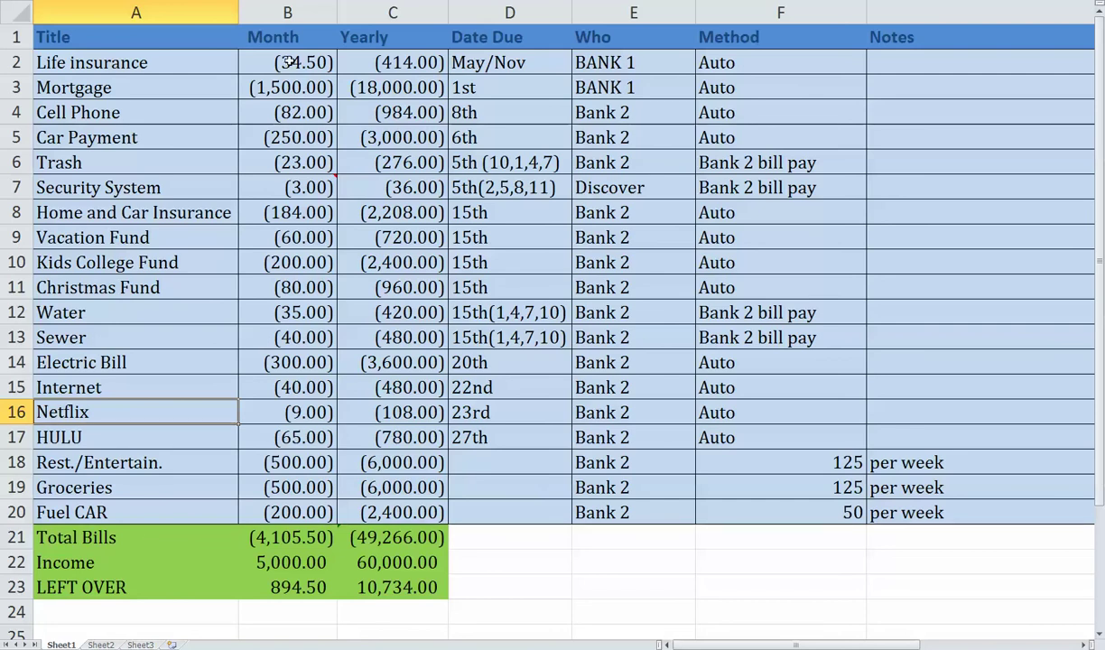
Examine the Month column and go through its bill amounts from the Life insurance row downward.
left_click(289, 14)
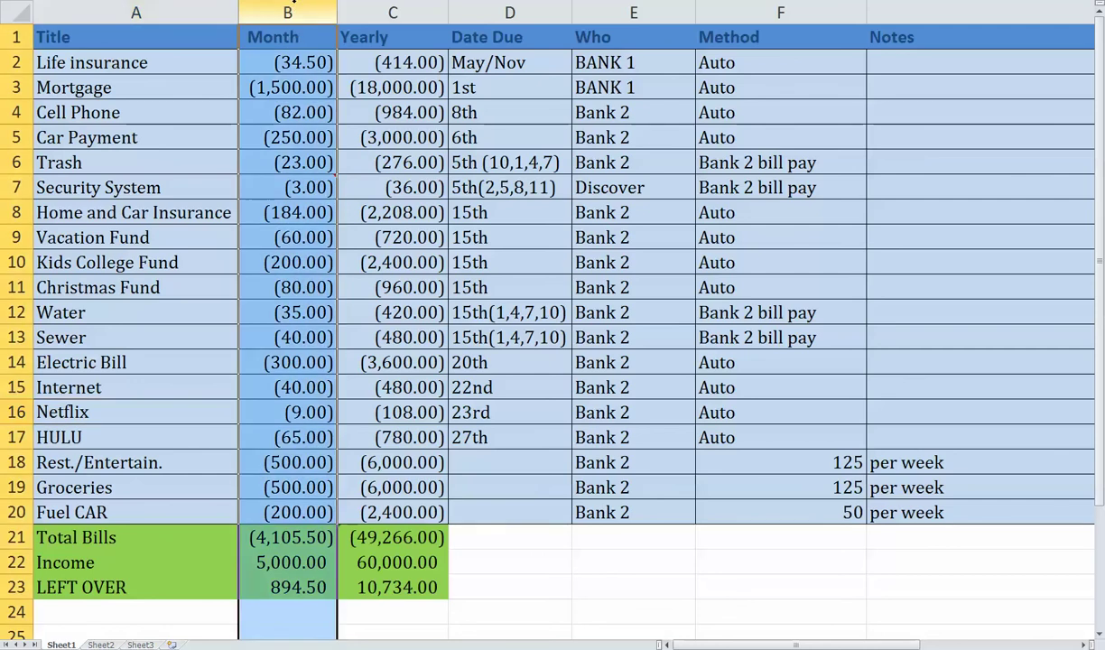
left_click(298, 60)
key("Down")
key("Down")
key("Down")
key("Down")
key("Down")
key("Down")
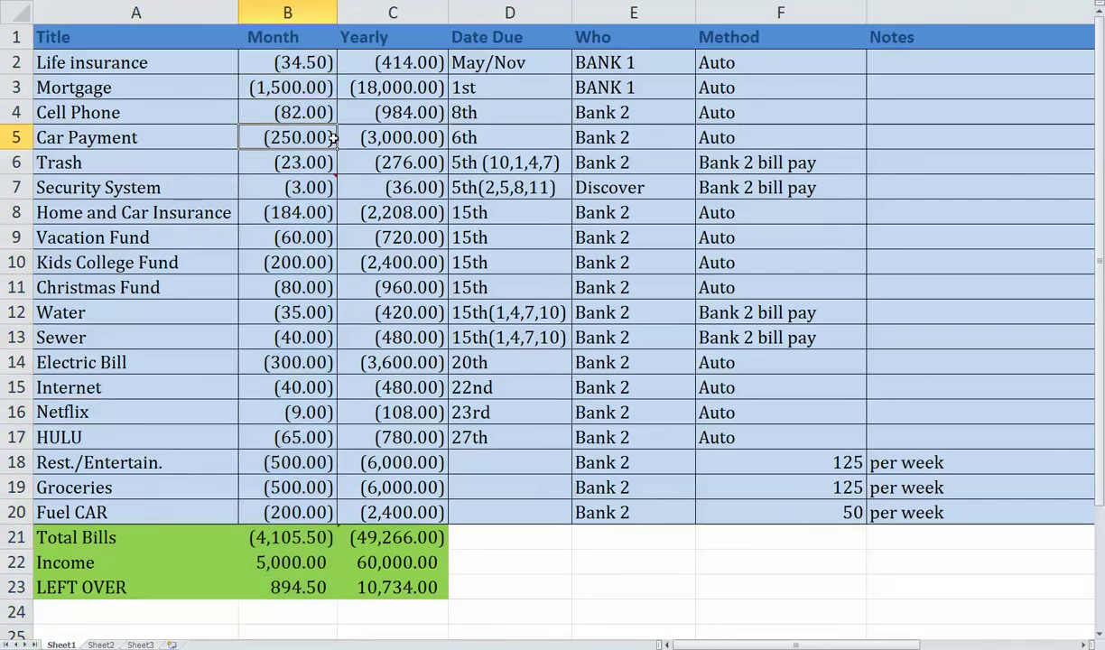
Examine the Yearly amounts for all bills and compare the yearly and monthly cost of Home and Car Insurance.
left_click_drag(378, 59, 401, 503)
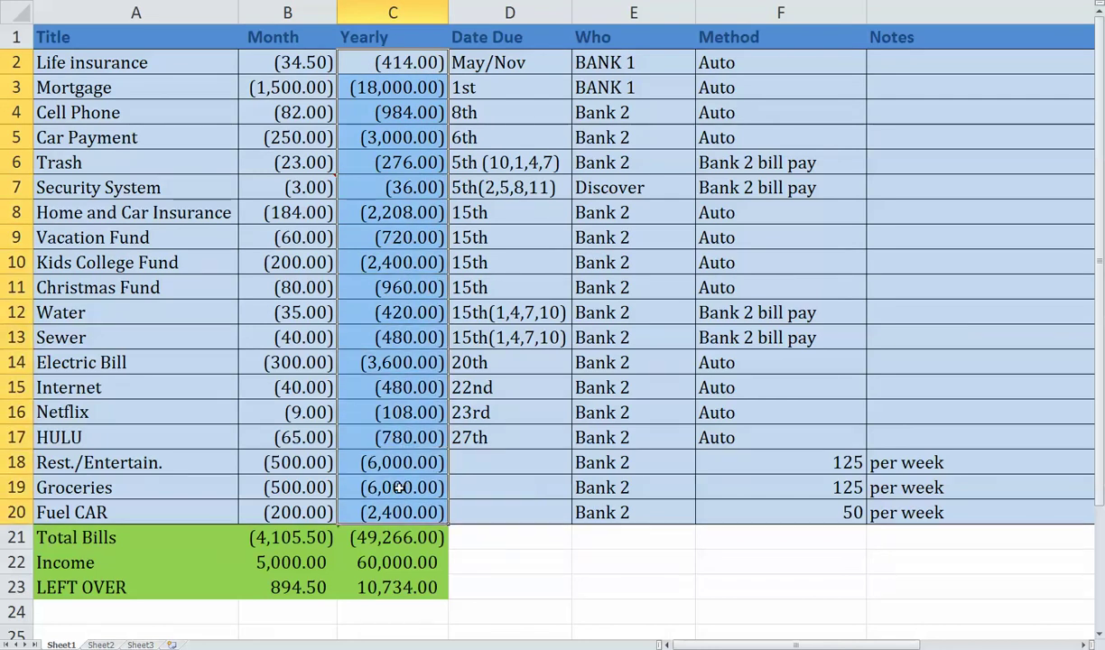
left_click(192, 223)
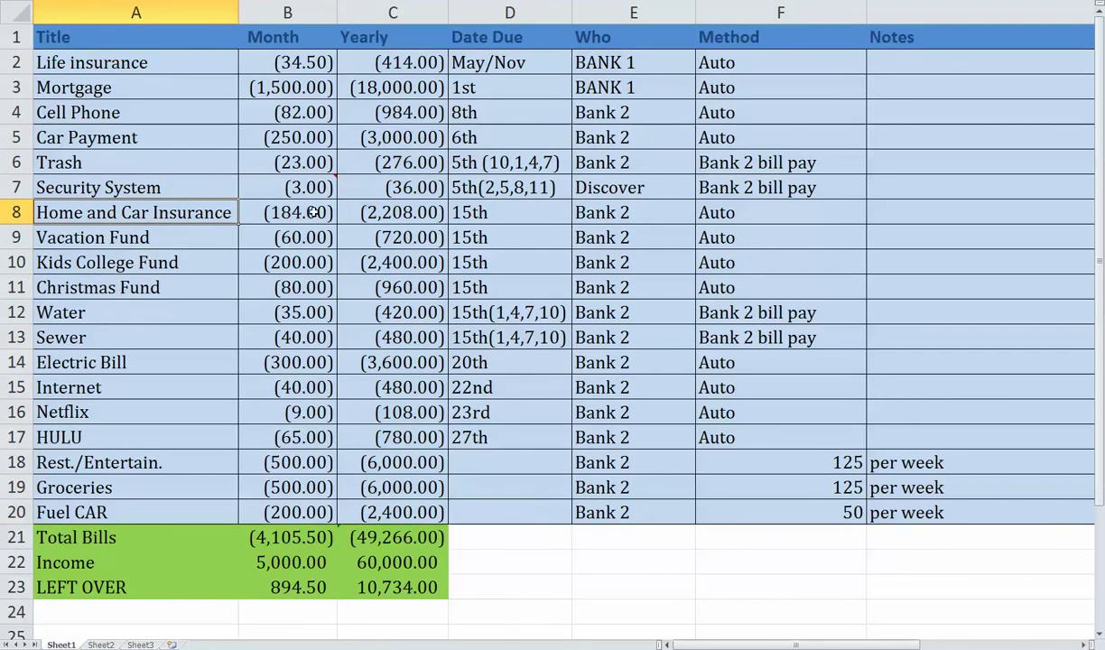
left_click(397, 217)
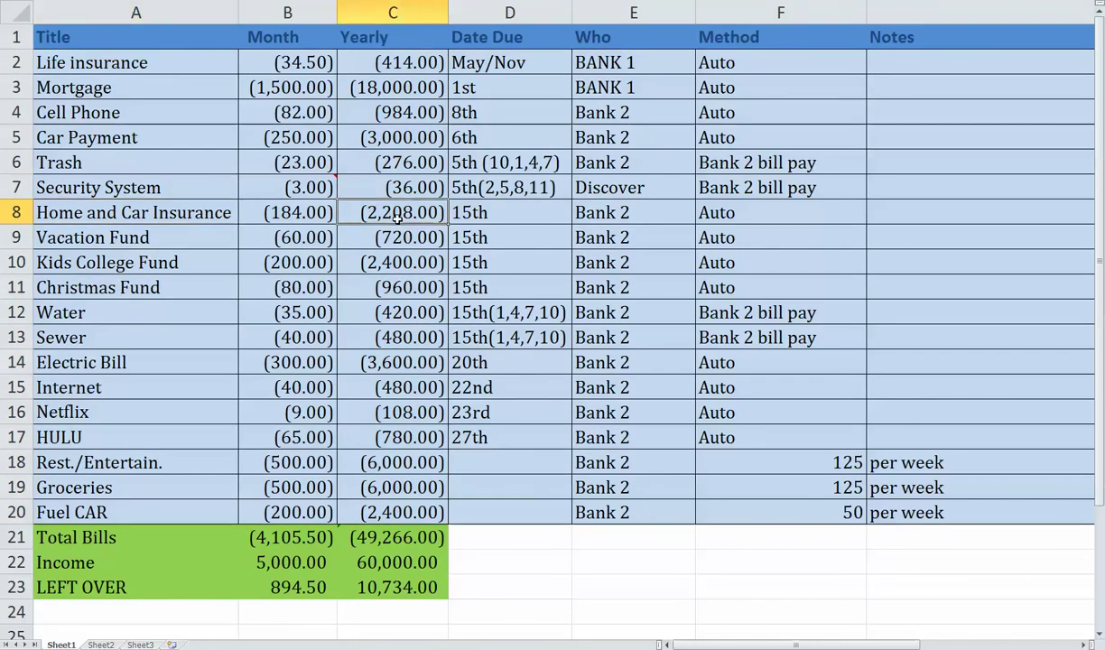
left_click(296, 214)
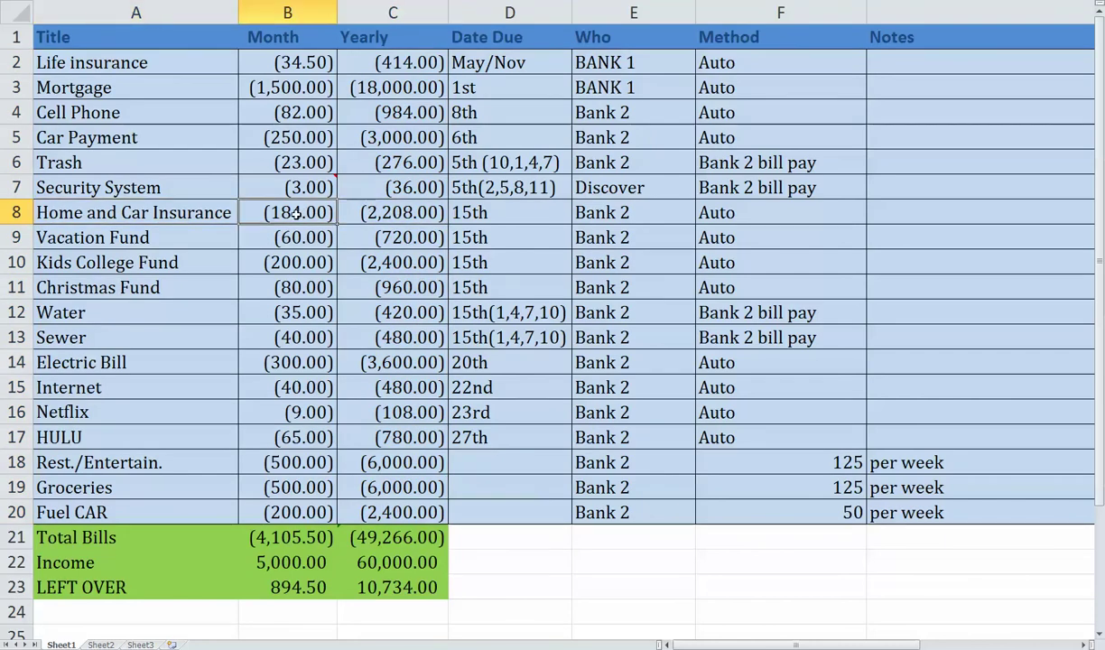
Compare the monthly and yearly amounts in the Mortgage row.
left_click(379, 87)
left_click(152, 91)
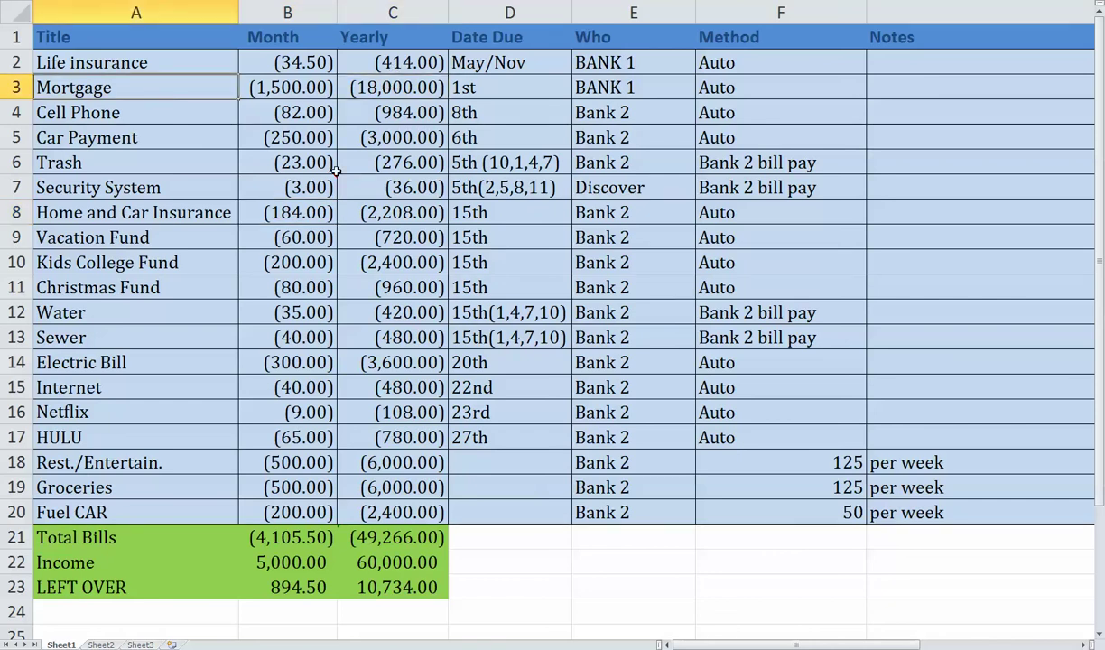
left_click(385, 81)
left_click(329, 87)
left_click(357, 86)
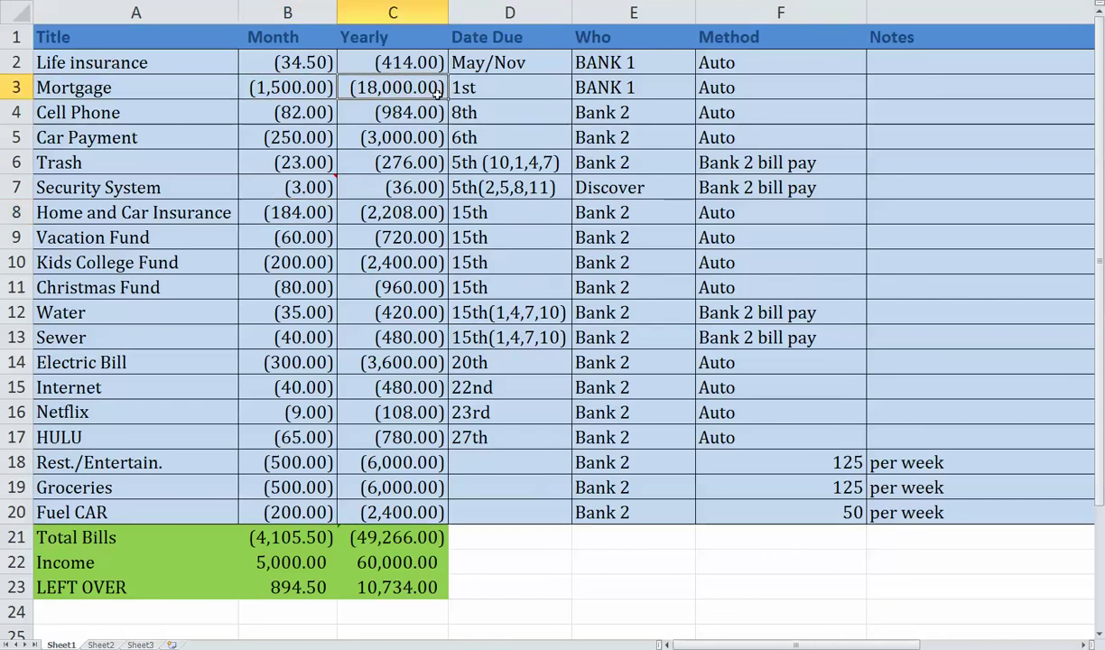
left_click(278, 90)
left_click(393, 90)
Examine the Date Due column and the payment source listed for each bill in the Who column.
left_click(488, 13)
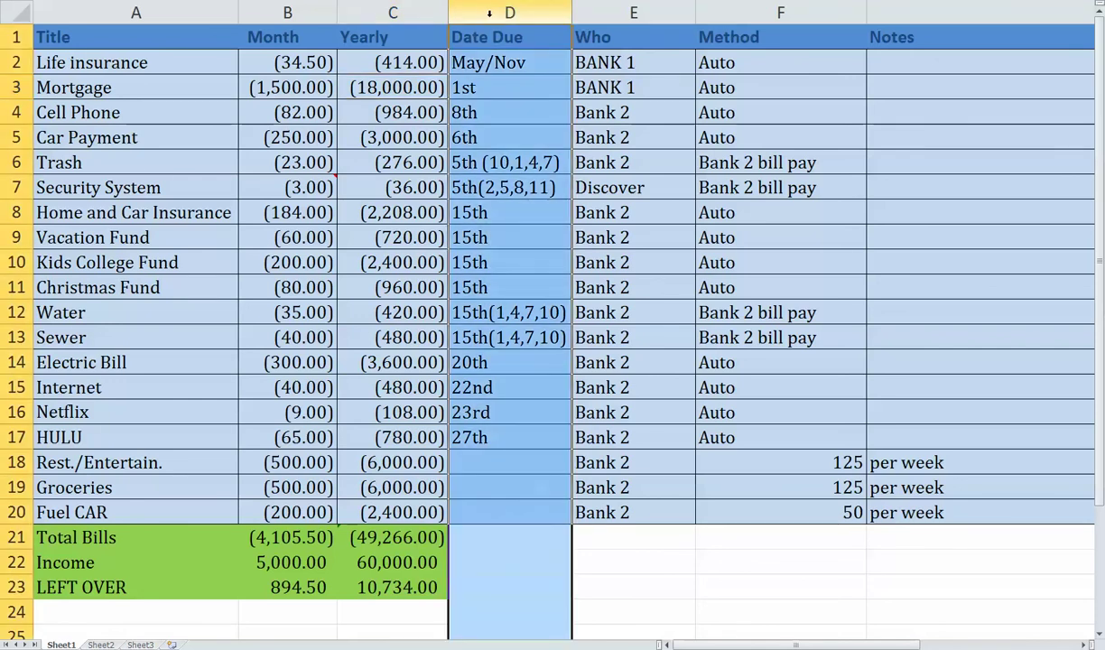
left_click(635, 13)
left_click_drag(636, 56, 667, 136)
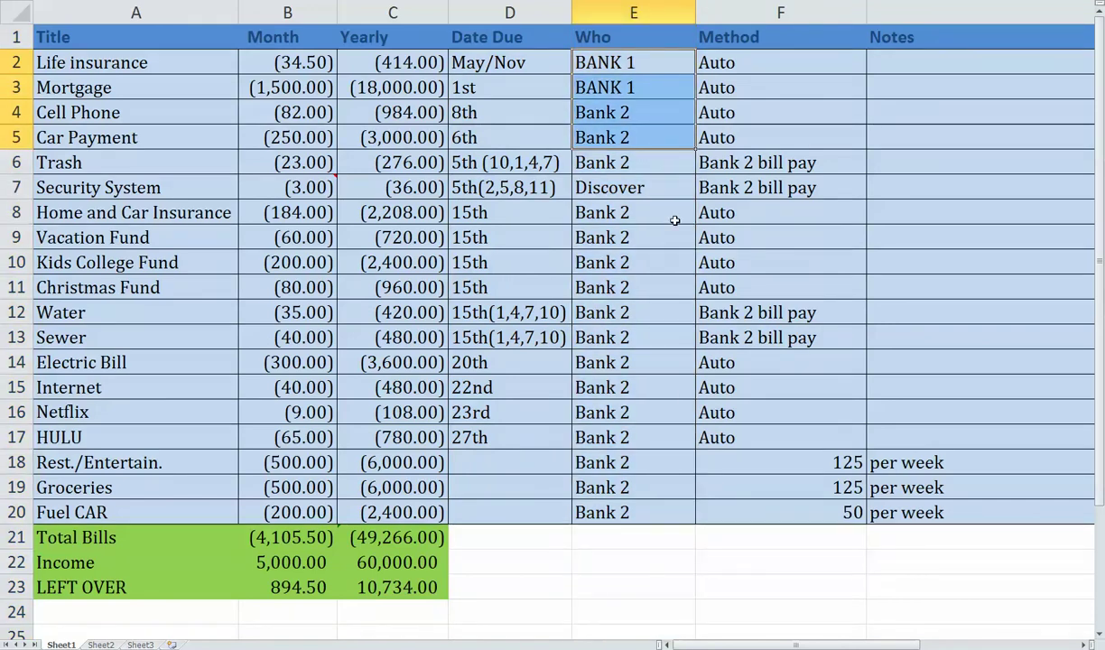
left_click_drag(632, 68, 626, 512)
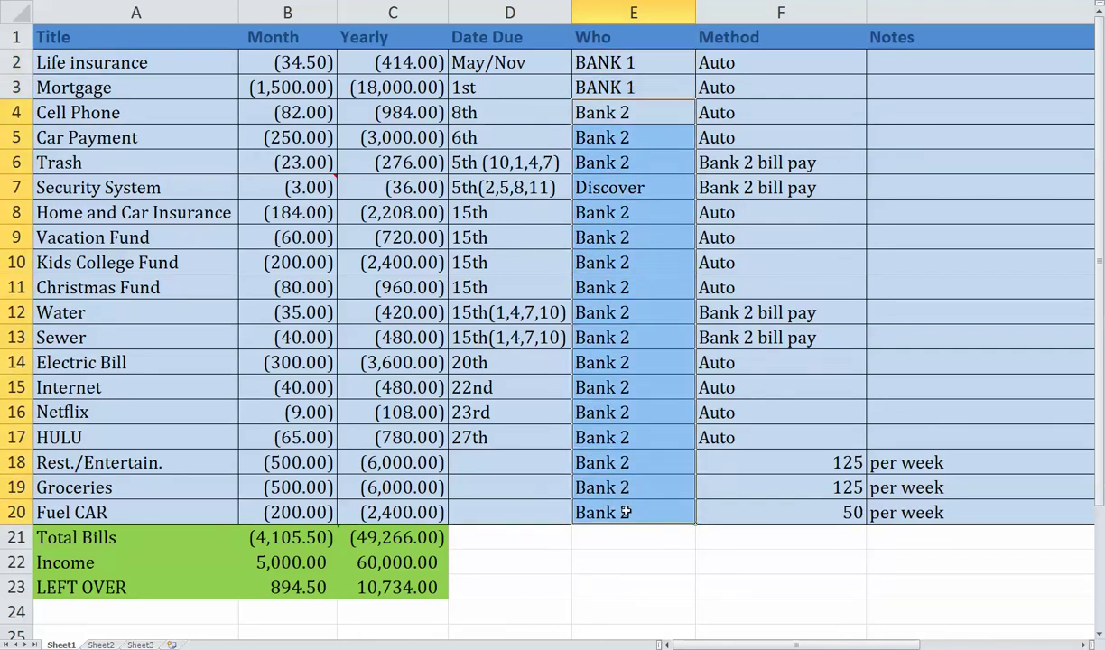
Examine the Method column, comparing the bills marked Auto with those marked Bank 2 bill pay.
left_click(764, 8)
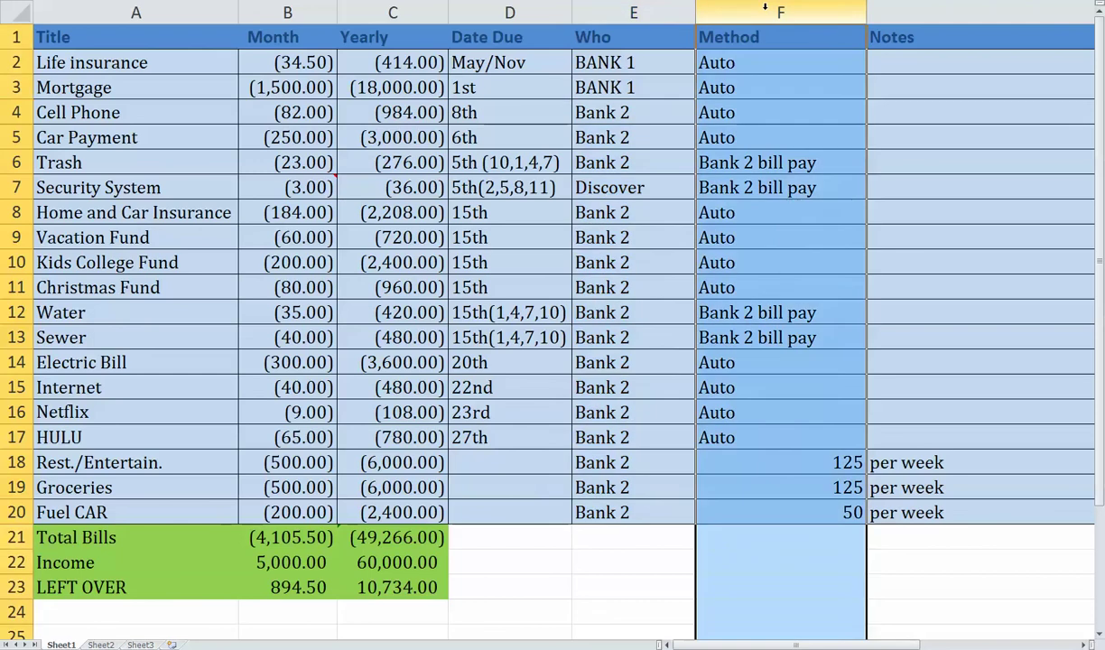
left_click_drag(730, 60, 772, 135)
left_click_drag(767, 215, 768, 287)
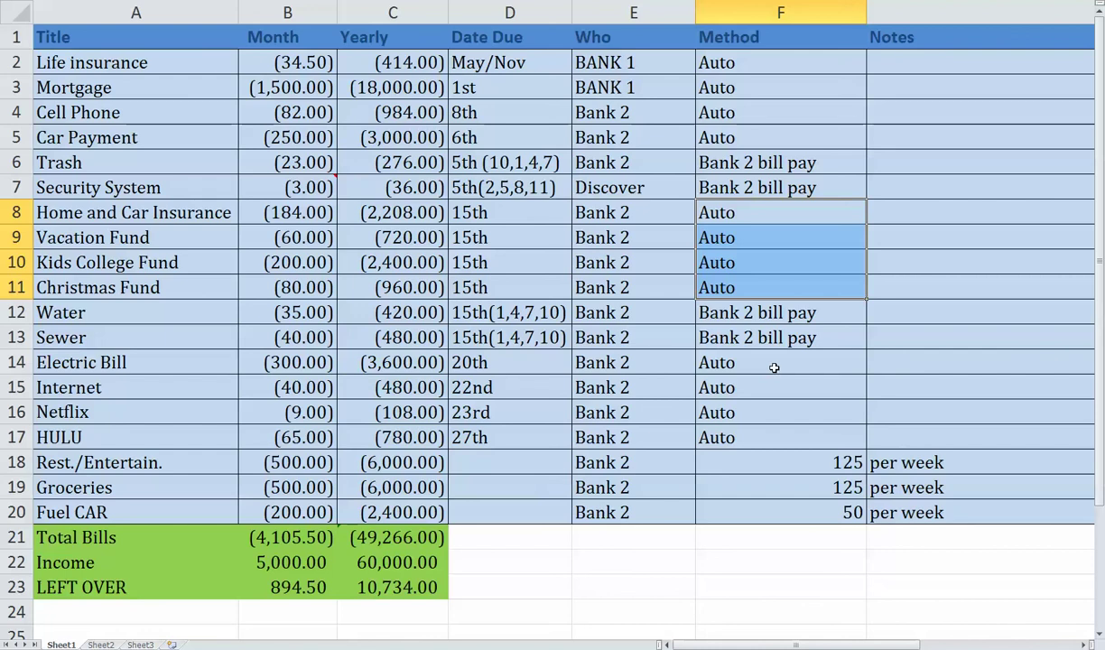
left_click_drag(759, 167, 784, 188)
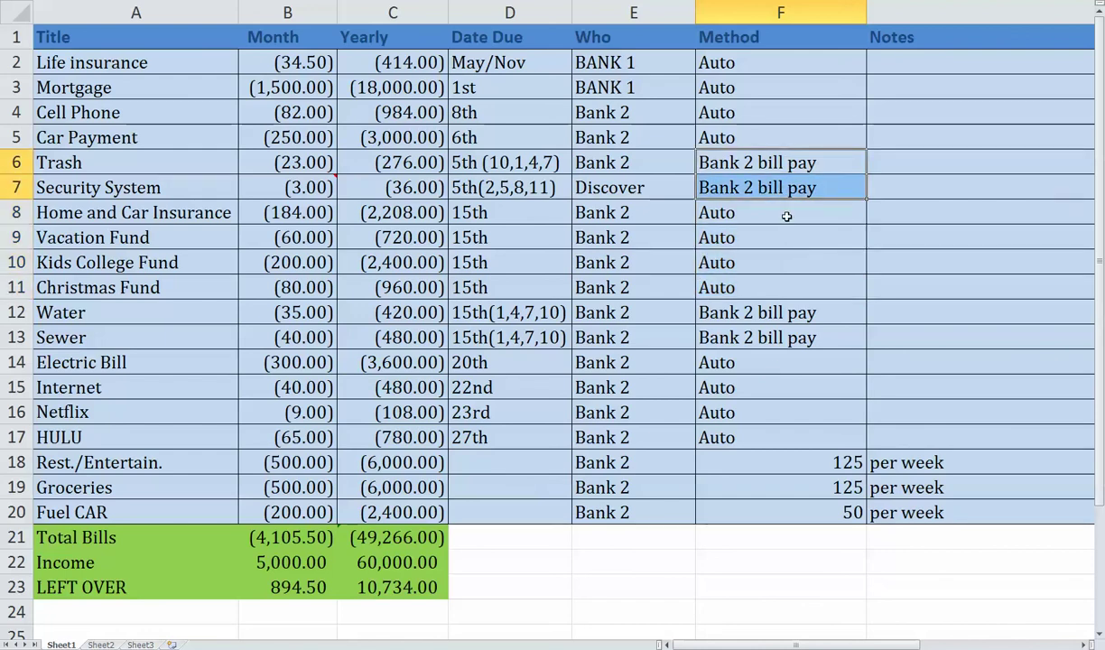
left_click_drag(755, 313, 755, 336)
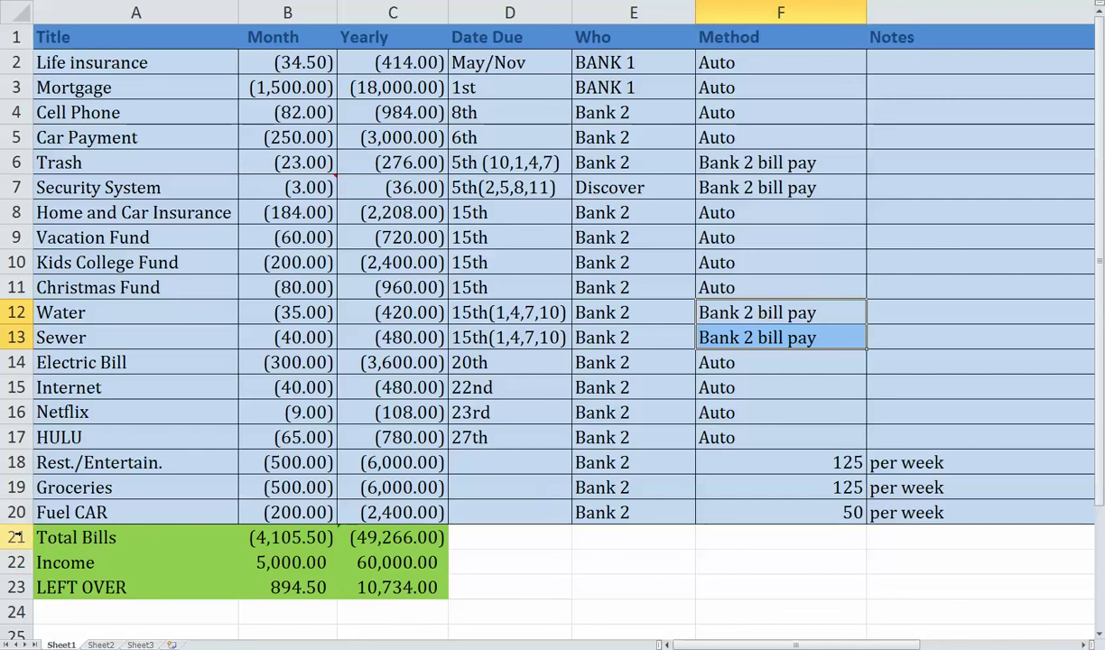
Examine the monthly and yearly figures in the Total Bills row.
left_click(217, 535)
left_click(262, 535)
left_click(378, 538)
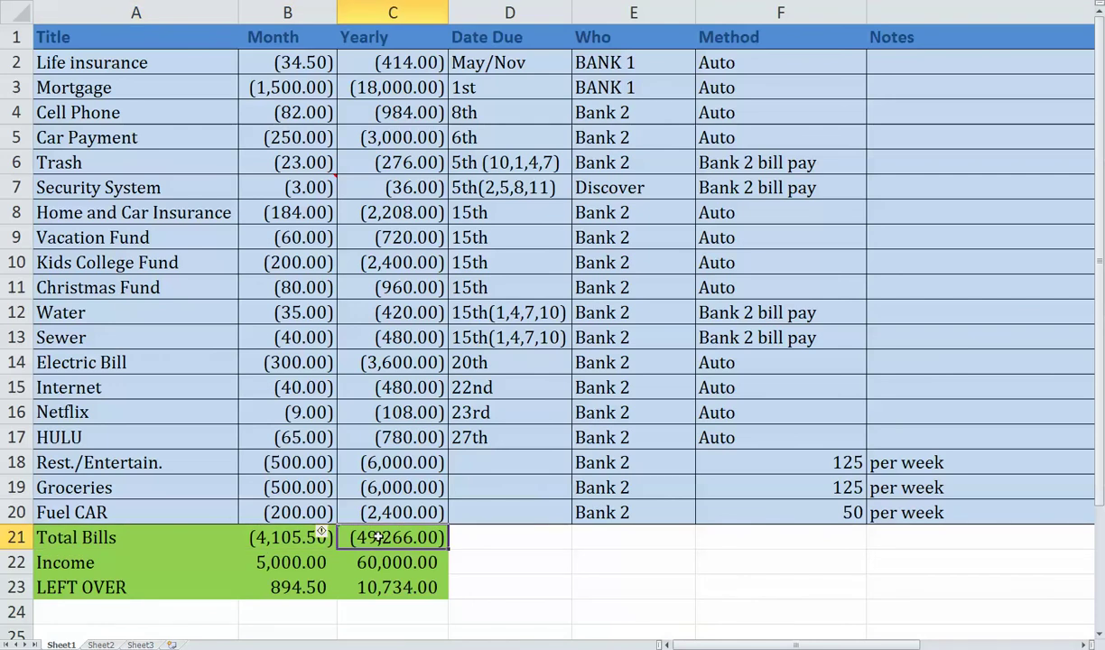
left_click(300, 537)
left_click(400, 537)
left_click_drag(400, 538, 280, 537)
left_click(275, 538)
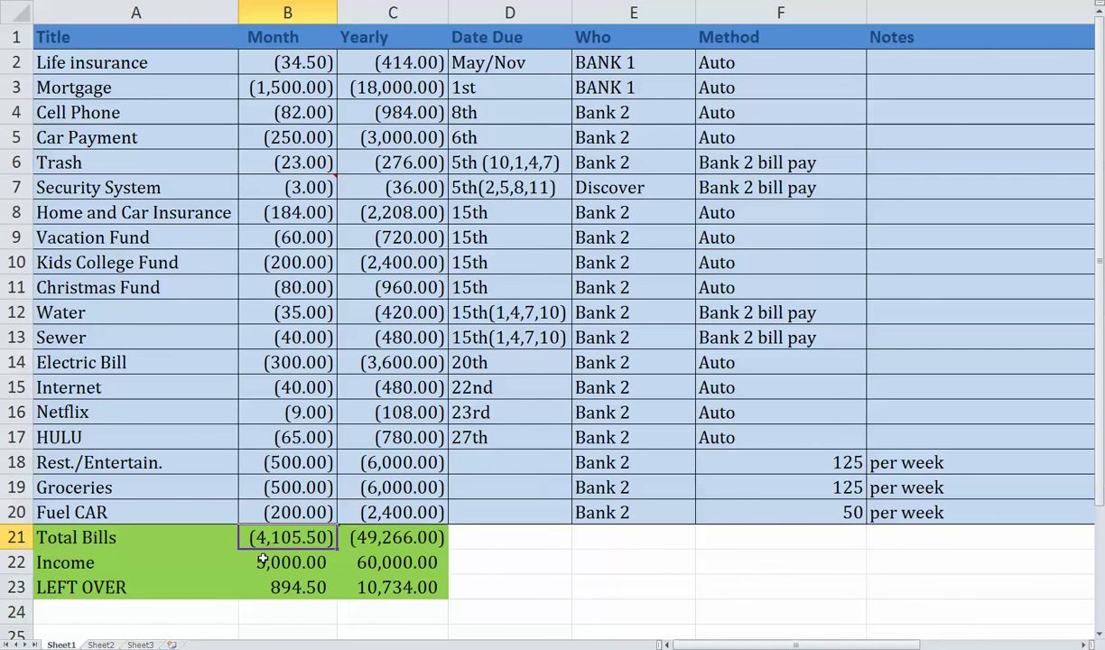
Examine the Income and LEFT OVER rows, ending on the monthly LEFT OVER cell.
left_click(16, 562)
left_click(17, 587)
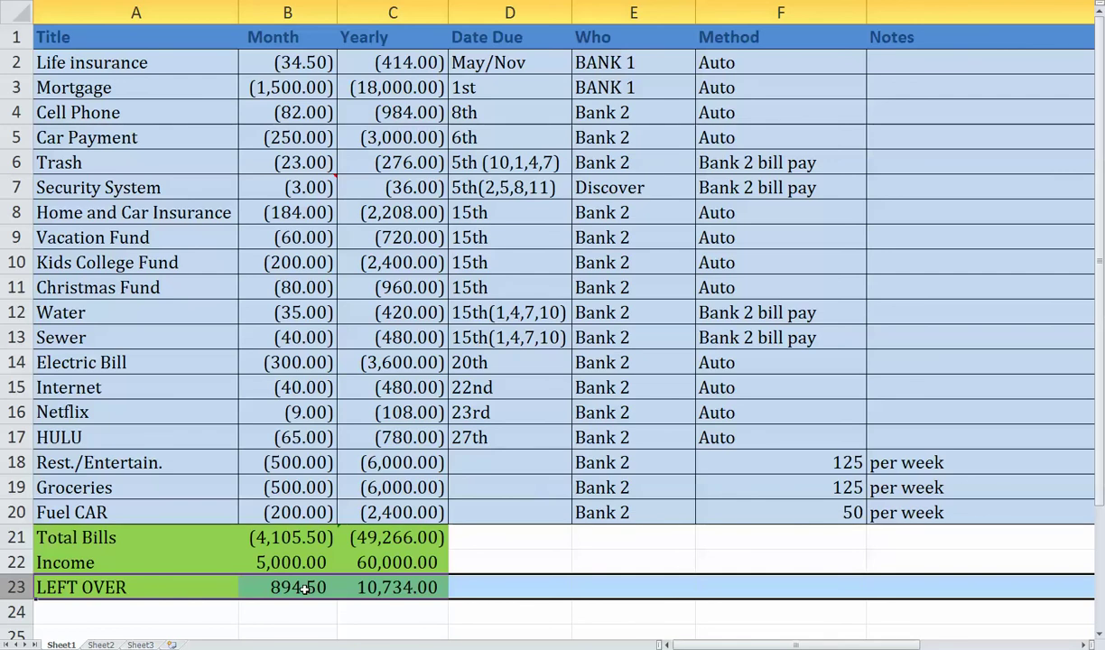
left_click(304, 587)
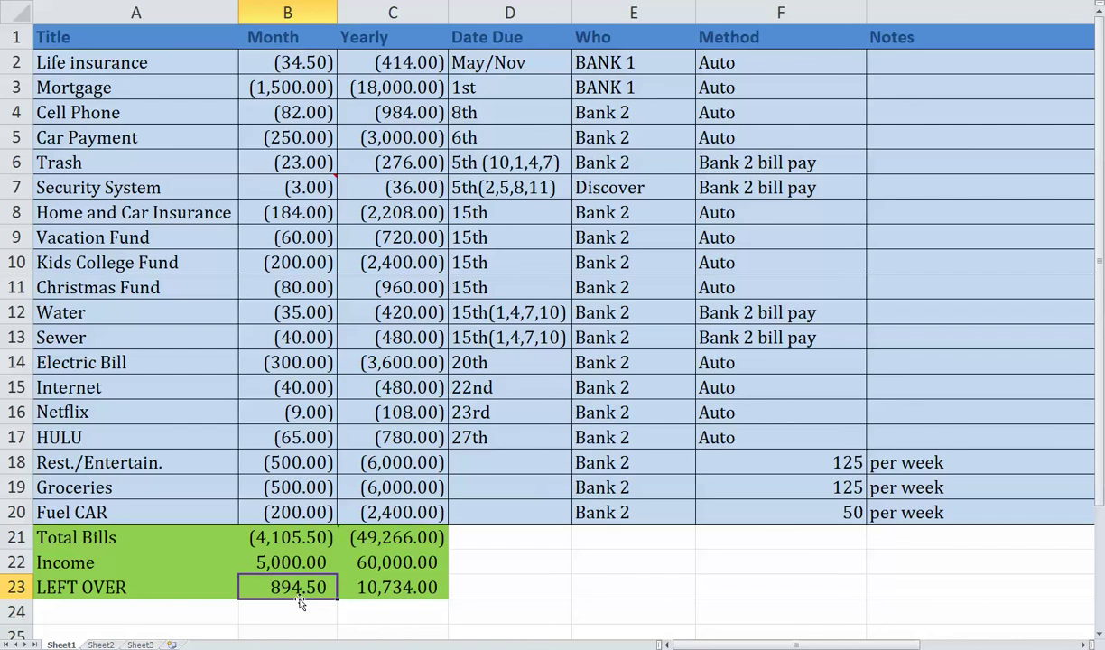
Select the budget sheet's columns from Title through Notes.
left_click_drag(136, 13, 915, 88)
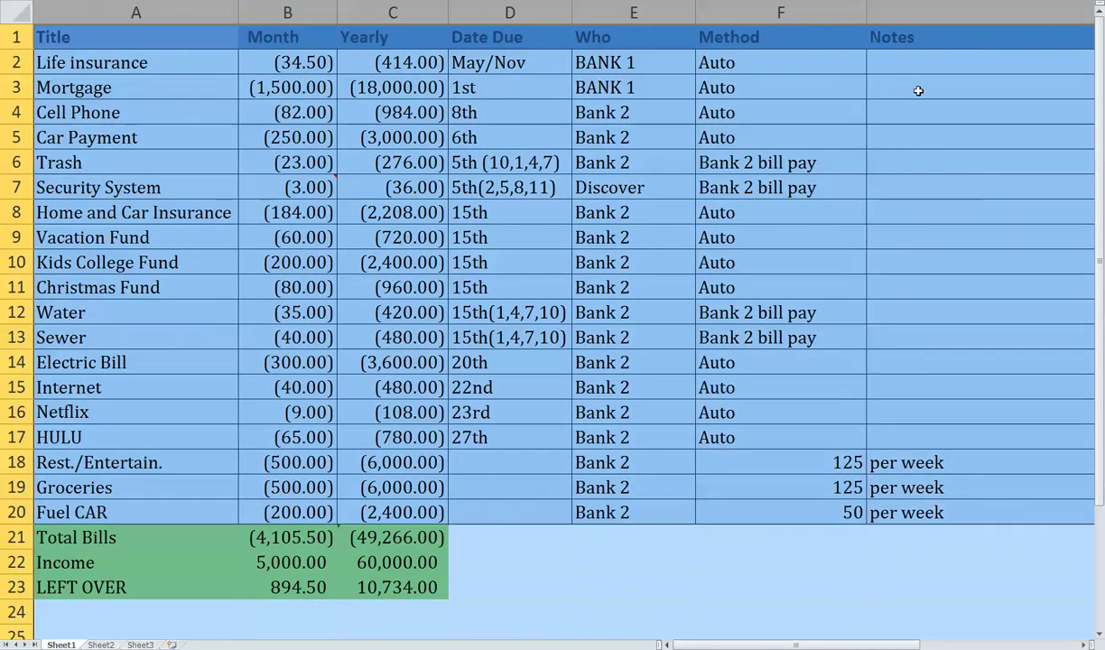